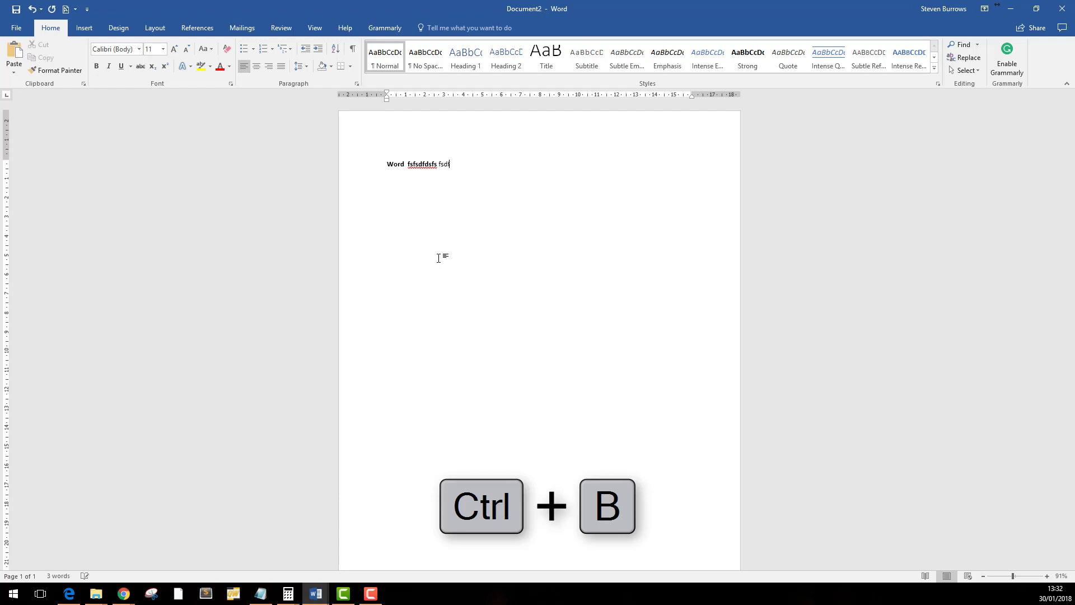
Start a new line and enter _word_ with surrounding underscores so it autoformats as italic.
key("Return")
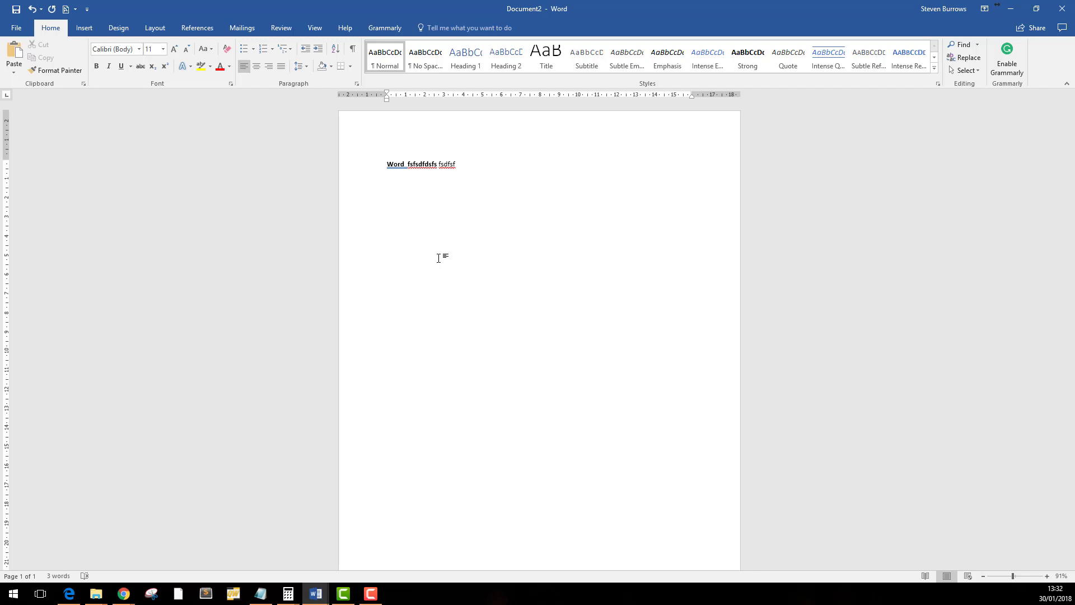
type("_wo")
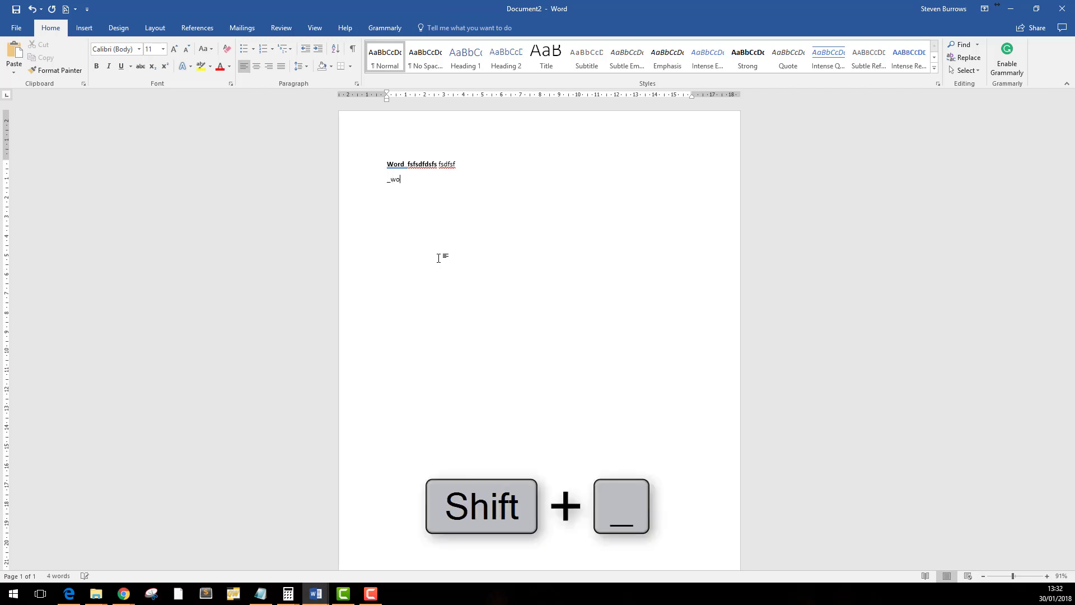
type("rd_")
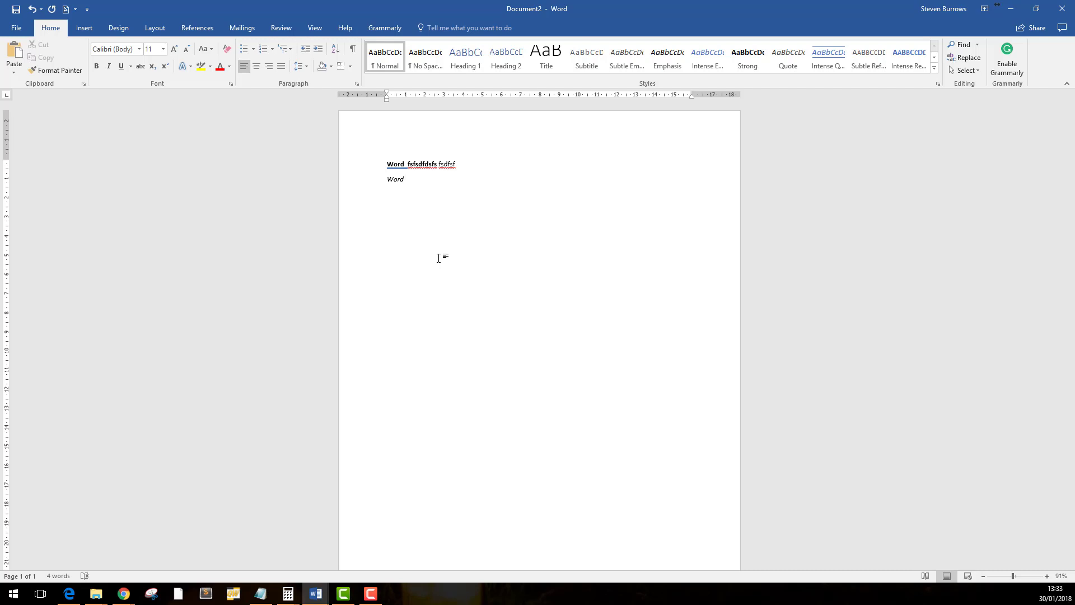
Continue the second line with "dfsf dfsf" in italics, followed by "fdssf" in regular text.
key("ctrl+i")
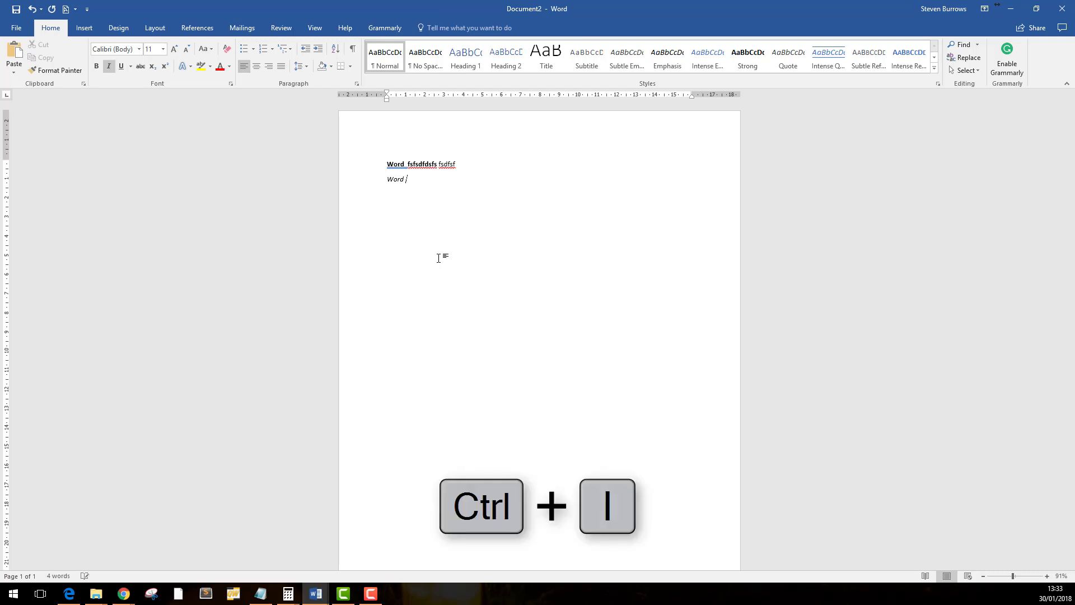
type("dfsf dfsf")
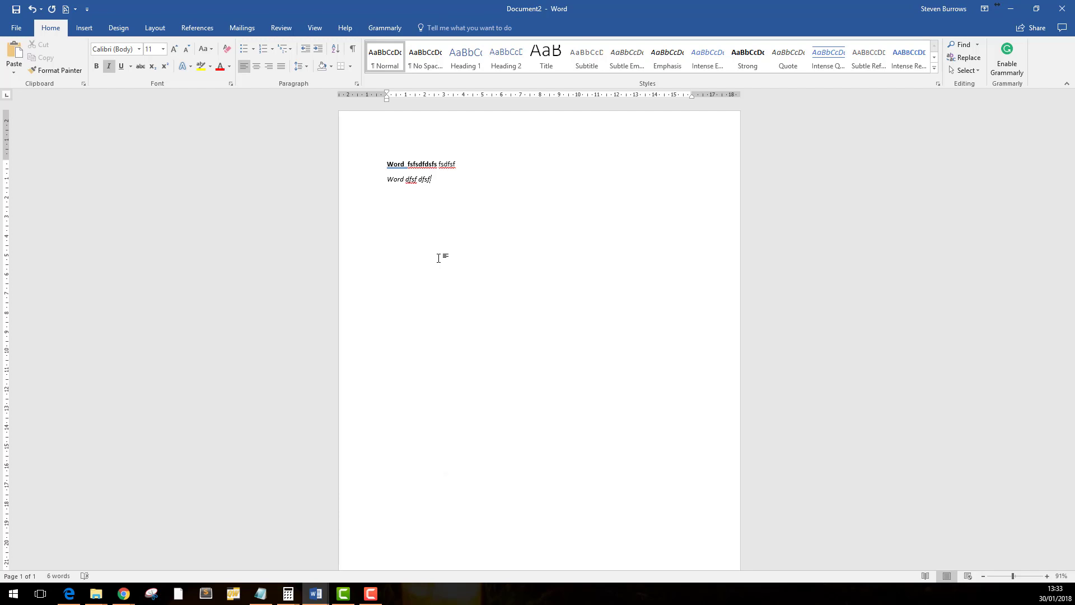
key("ctrl+i")
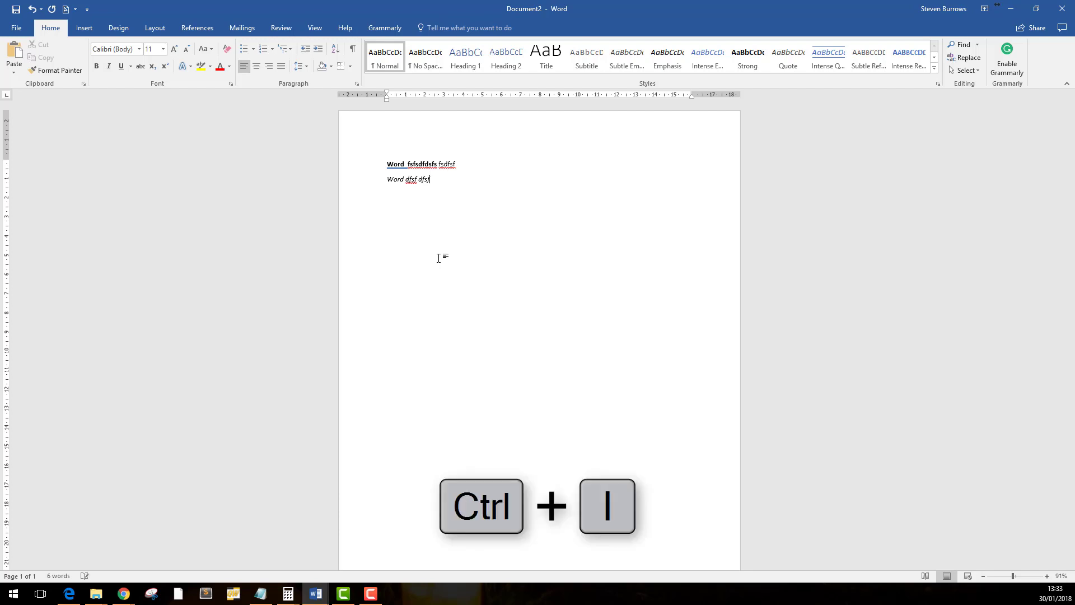
type("fdssf")
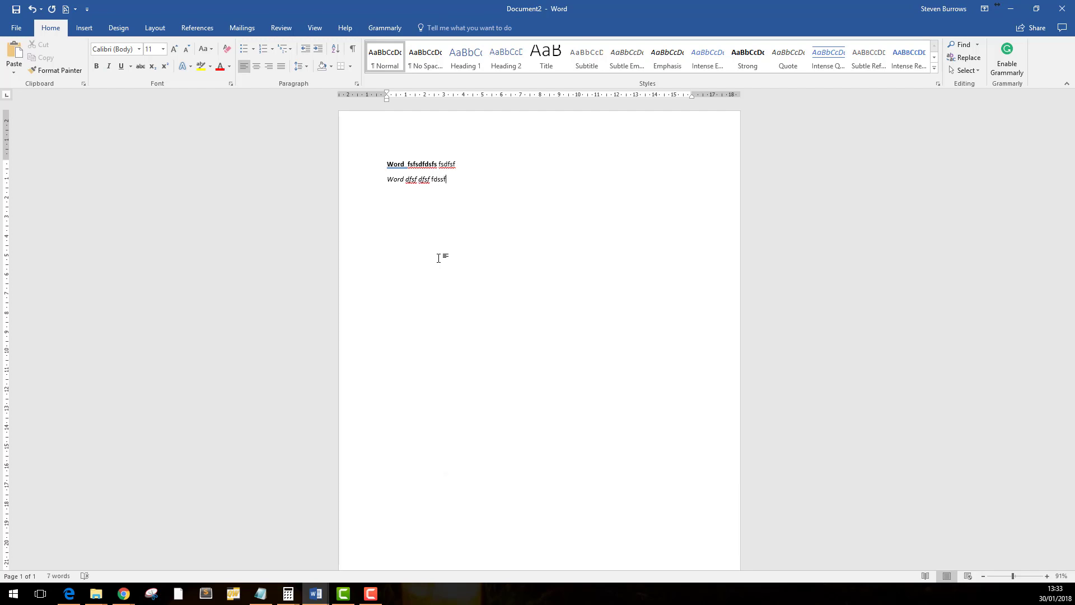
Add a third line reading "Dfsfdf dfsfs" in underlined text, and switch underlining off again.
key("Return")
key("ctrl+u")
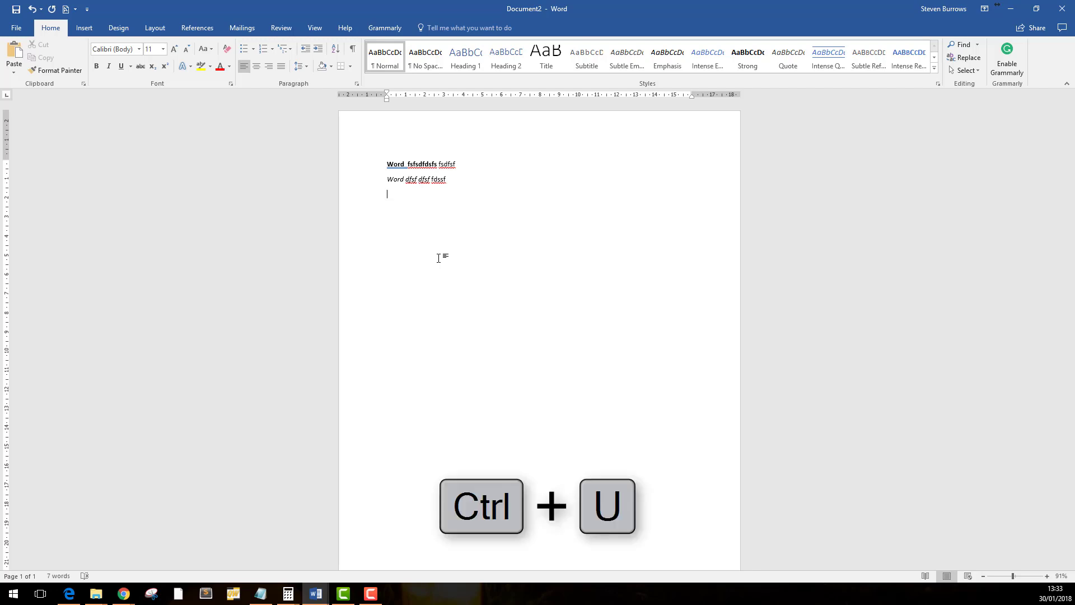
type("Dfsfdf dfsfs")
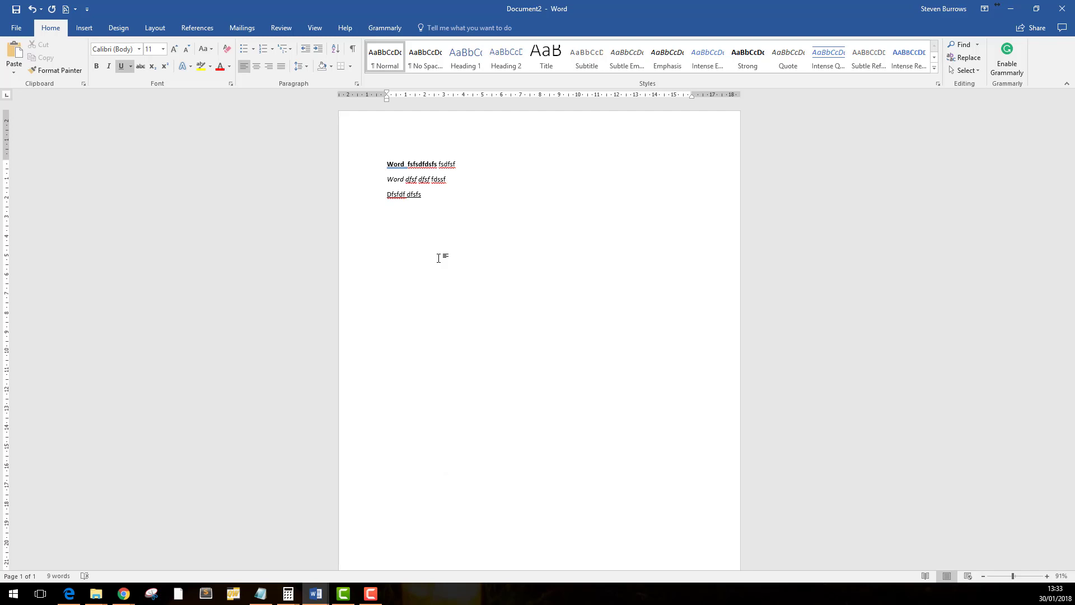
key("ctrl+u")
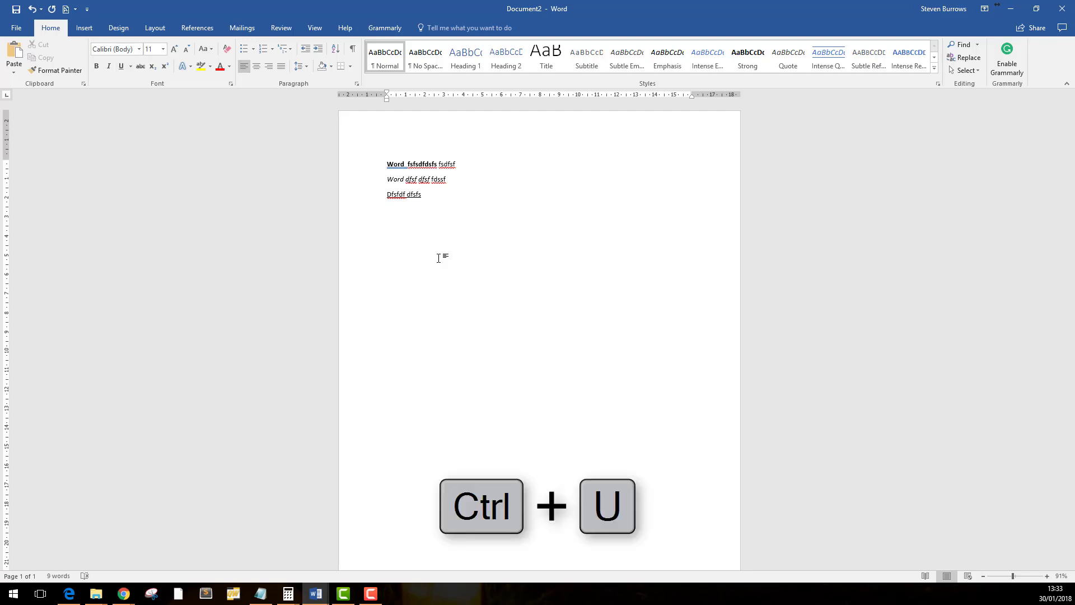
Add a fourth line reading "1st word", with the ordinal suffix autoformatted as superscript.
key("Return")
type("#")
key("Return")
key("BackSpace")
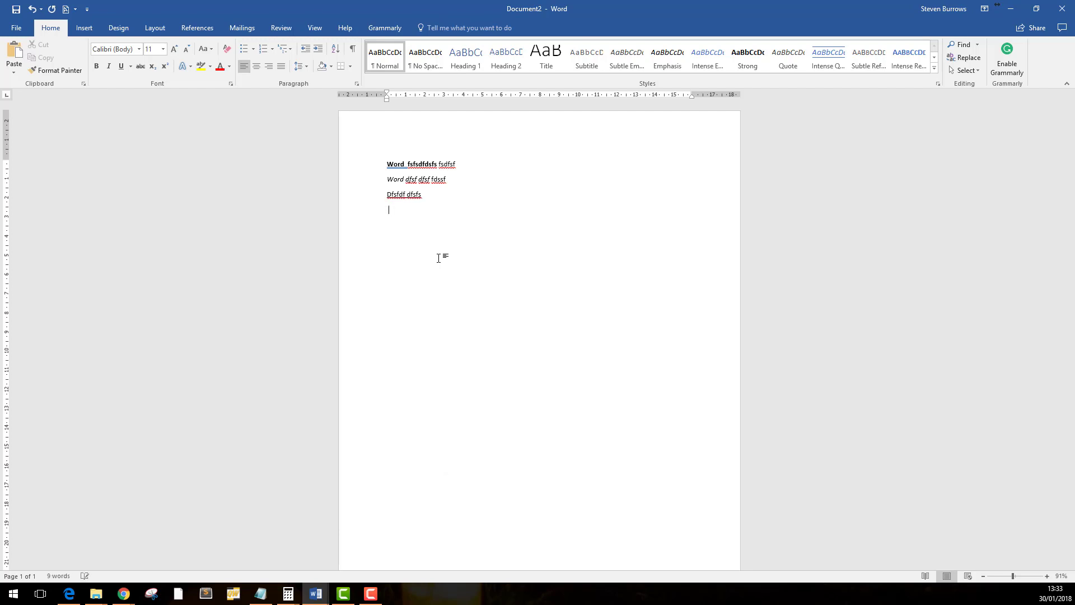
type("1st")
key("BackSpace")
type("wod")
key("BackSpace")
type("rd")
Continue the fourth line with "word sds" in superscript, followed by "word" in normal text.
key("ctrl+shift+KP_Add")
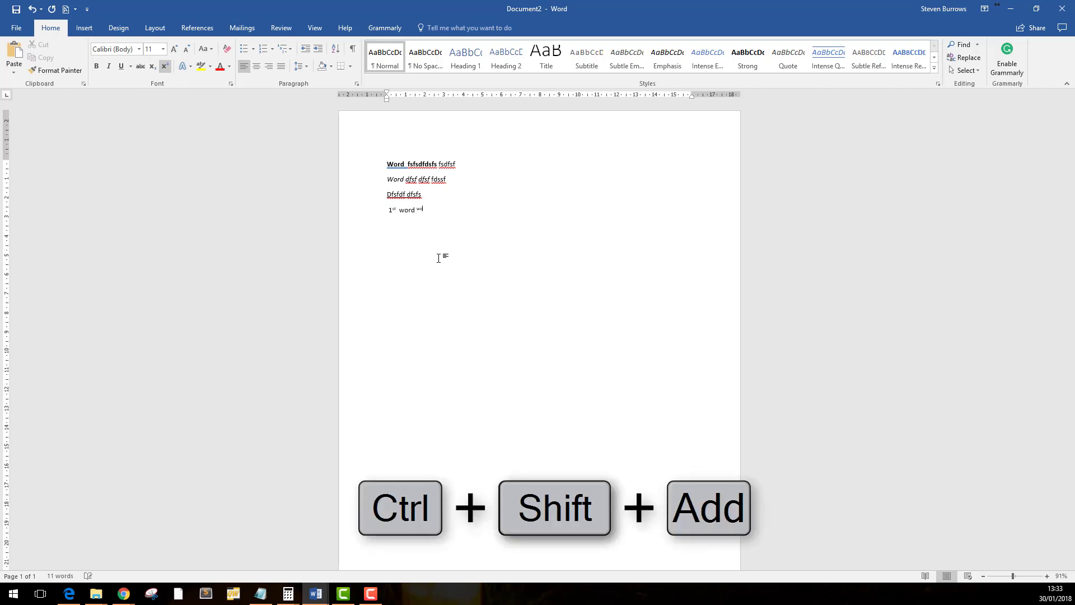
type("word sds")
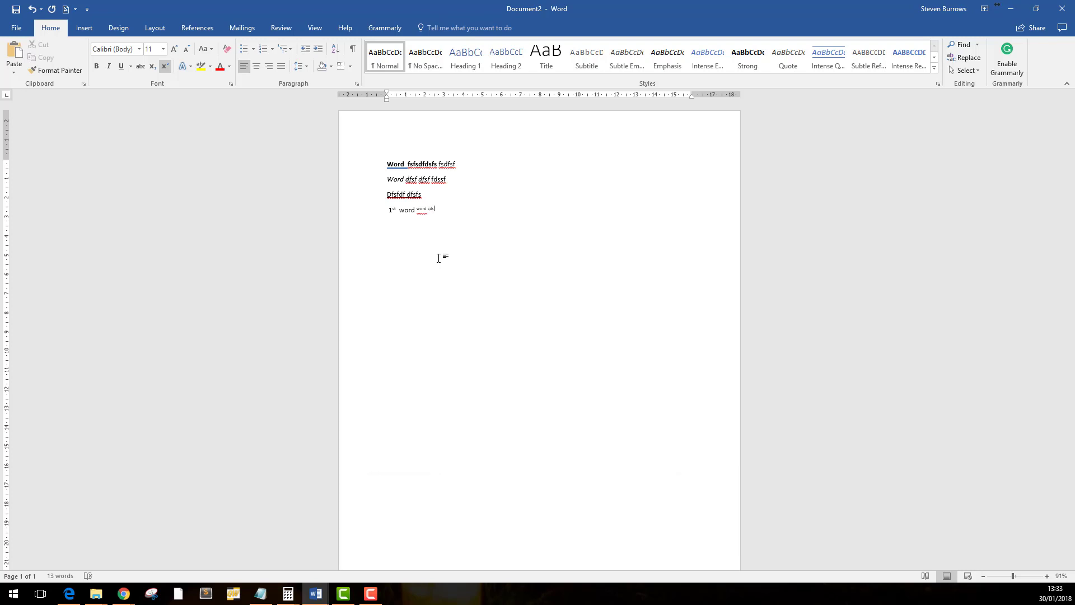
key("ctrl+shift+KP_Add")
type("sds word")
Append "sdfs" in subscript to the fourth line, followed by "fors" in normal text.
key("ctrl+equal")
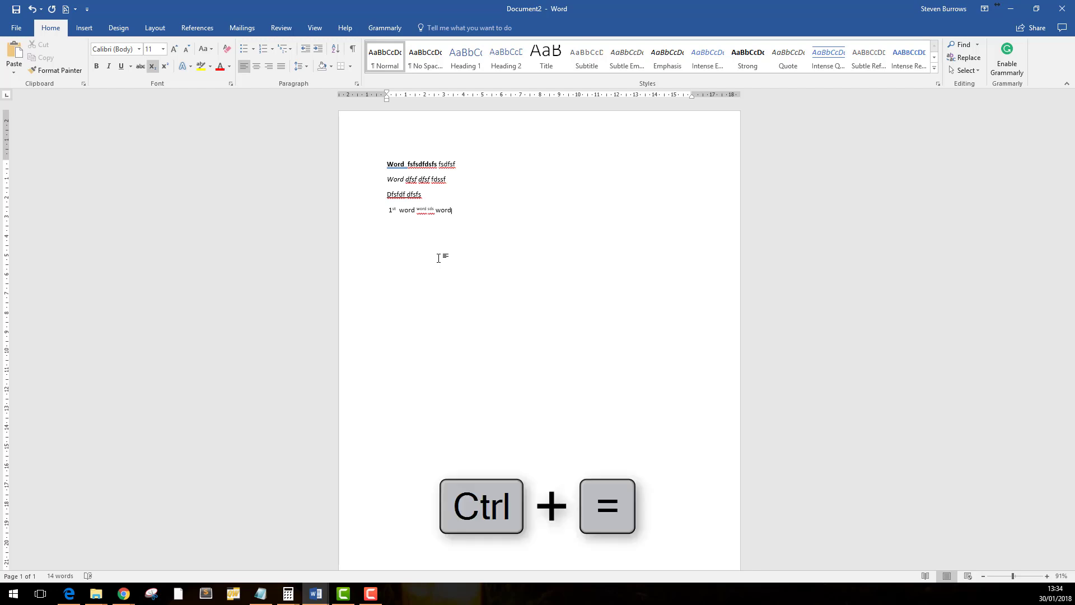
type("sdfs")
key("ctrl+equal")
type("fors")
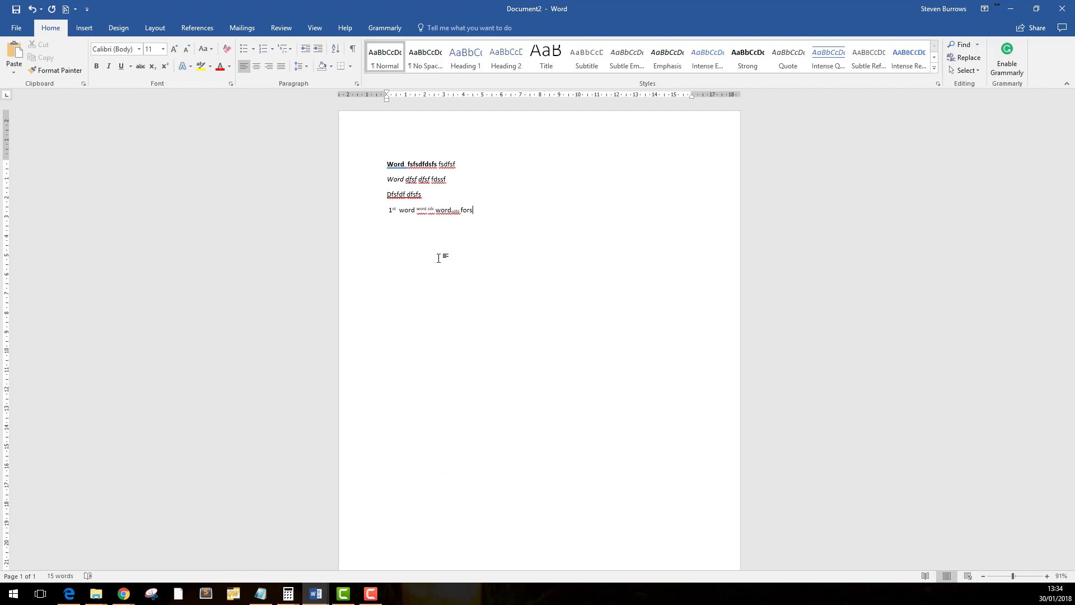
Leave a blank line and create a round bullet from an asterisk, with a short item in subscript.
key("Return")
key("ctrl+equal")
key("ctrl+8")
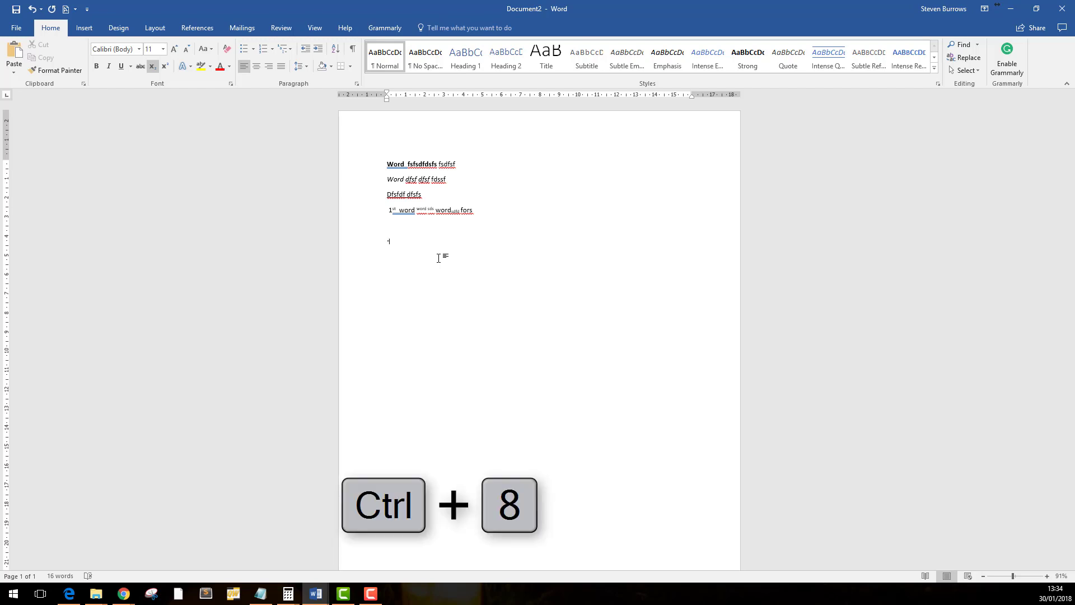
key("Tab")
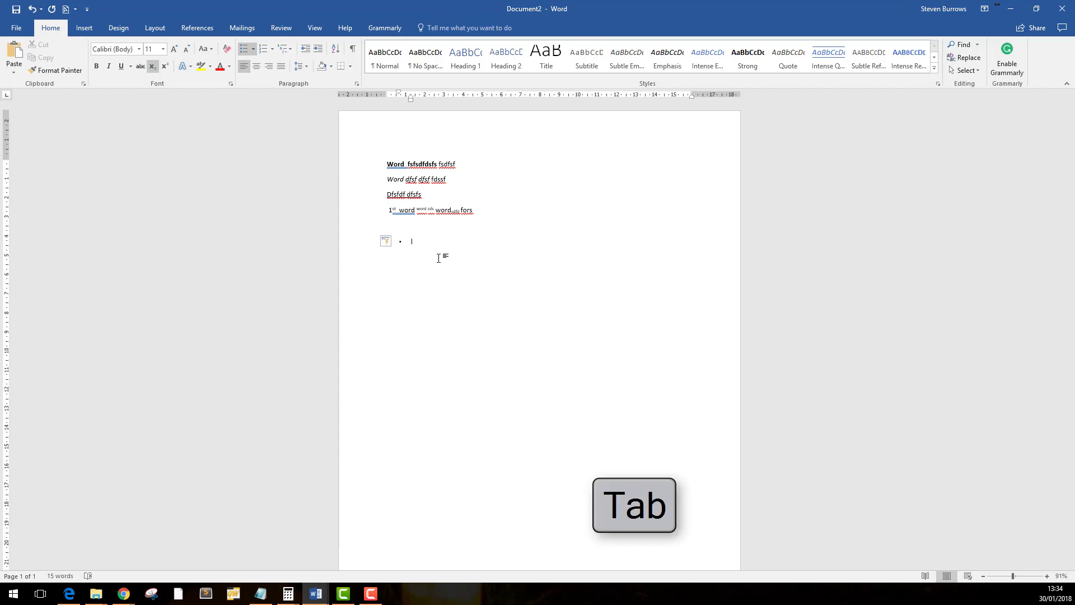
left_click(438, 258)
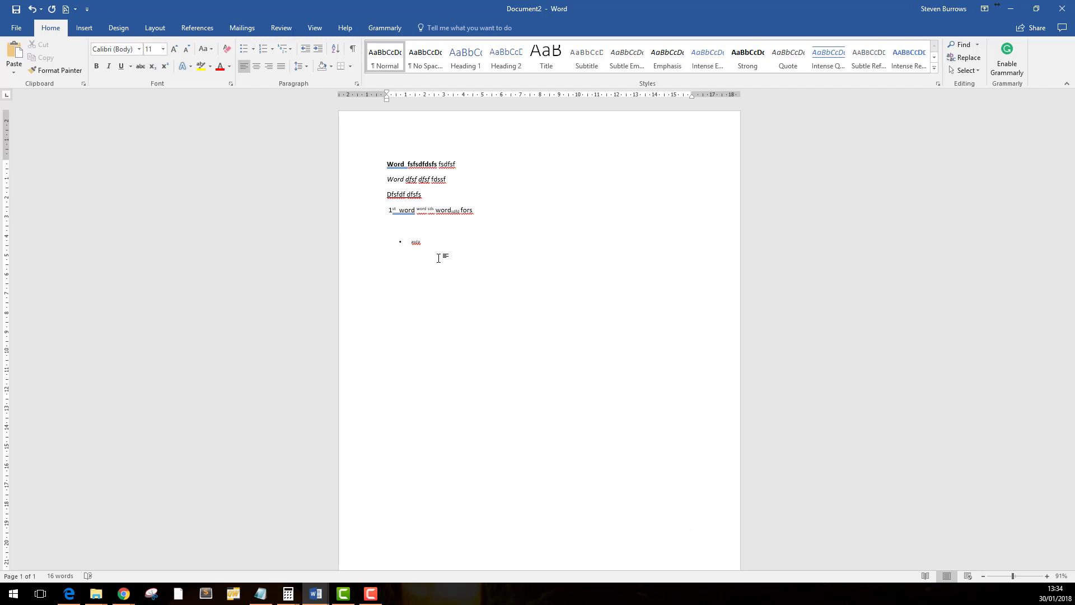
Create a dash-bulleted item from a hyphen below the round bullet and enter "dasdas".
key("minus")
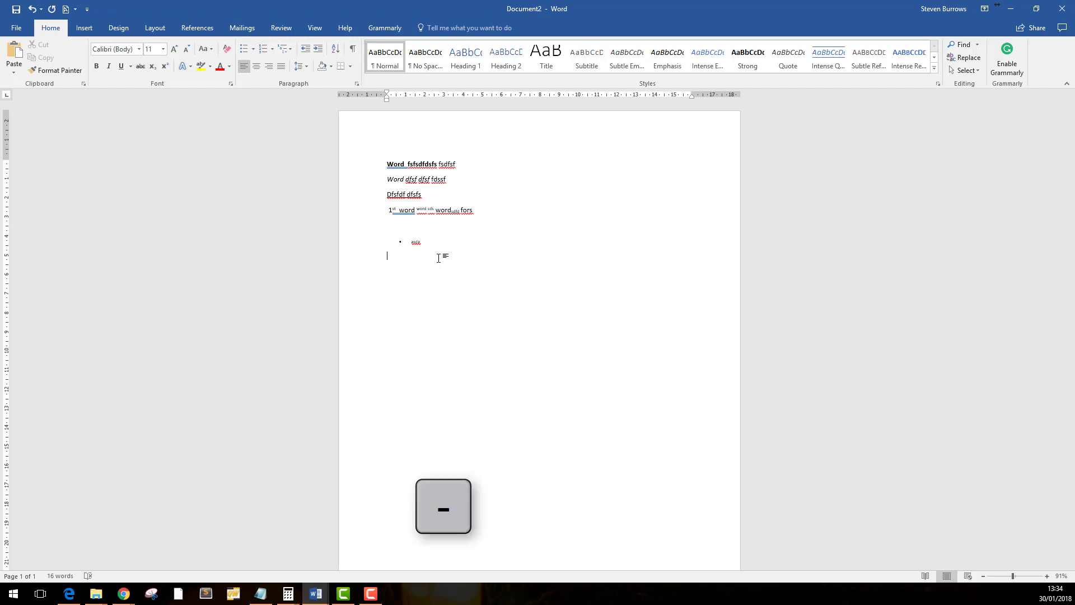
key("Tab")
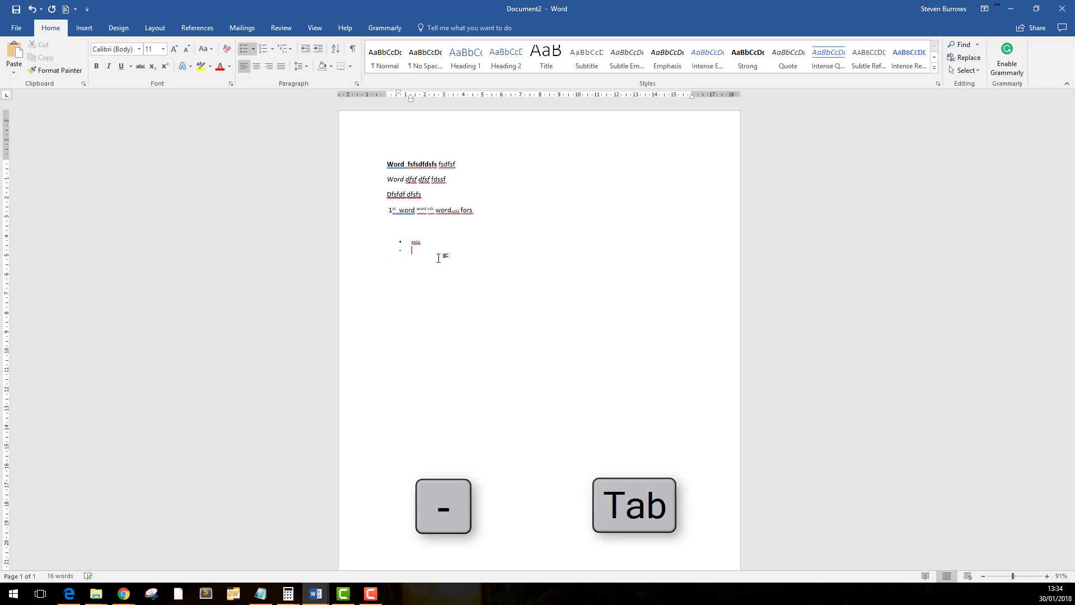
type("dasdas")
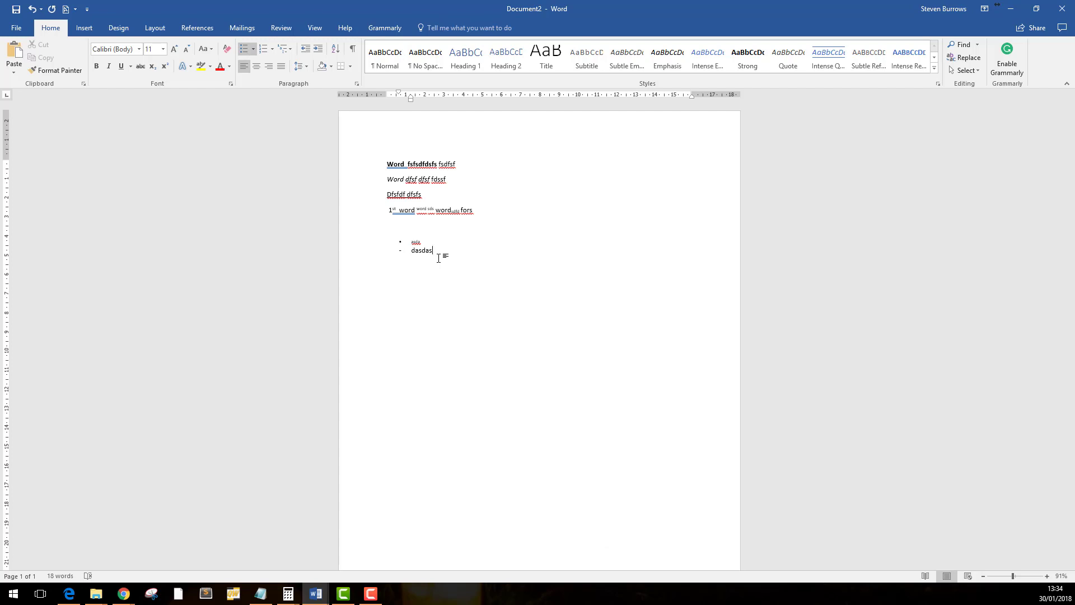
End the dash list and create an arrow bullet from a greater-than sign with the text "sdfsdsfs".
key("Return")
key("Return")
key("shift+greater")
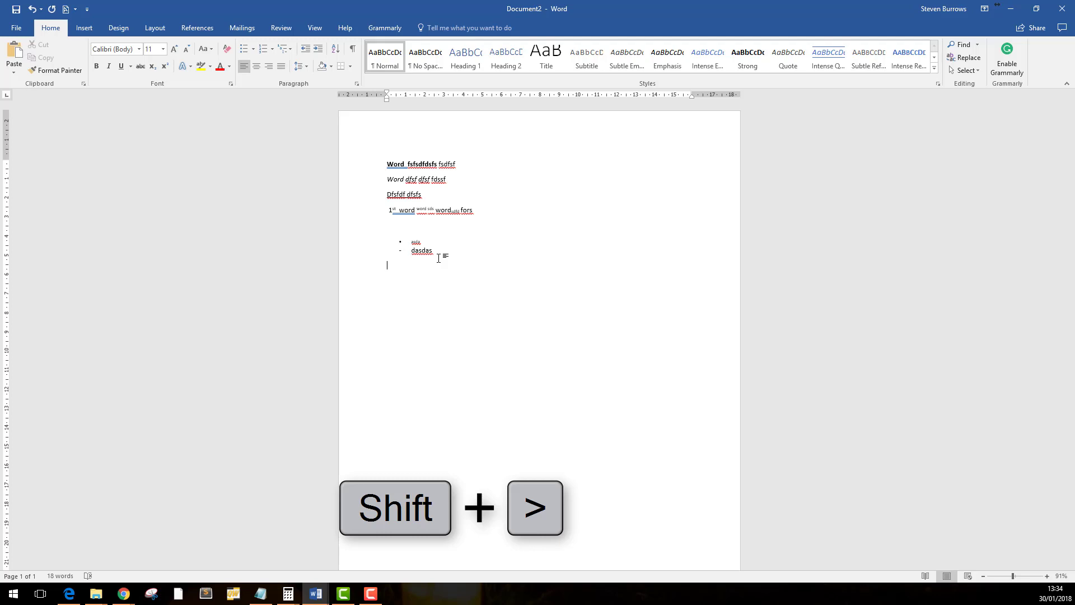
type(">")
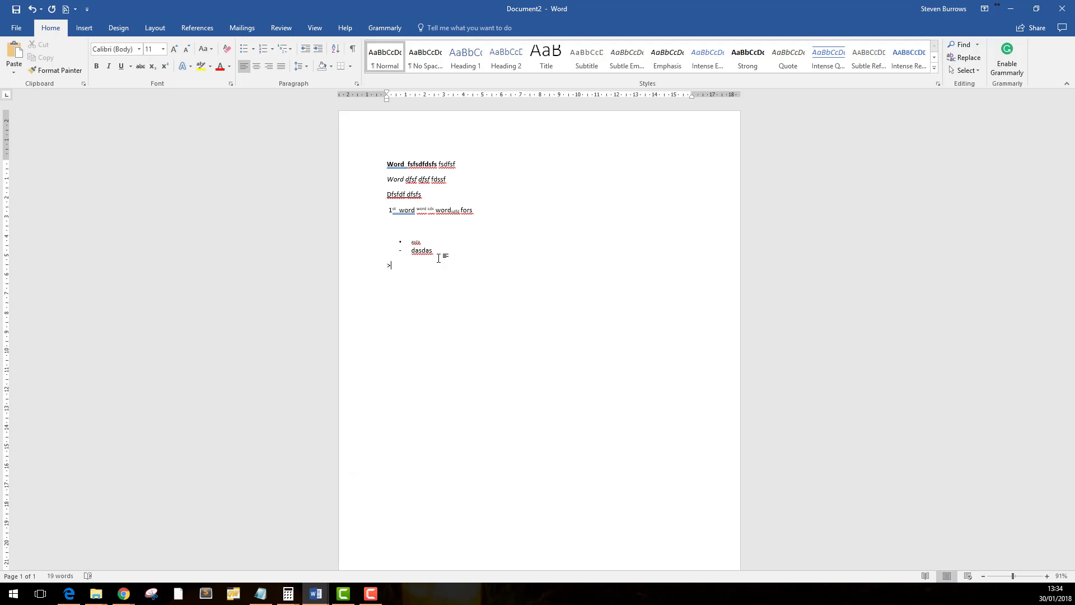
key("Tab")
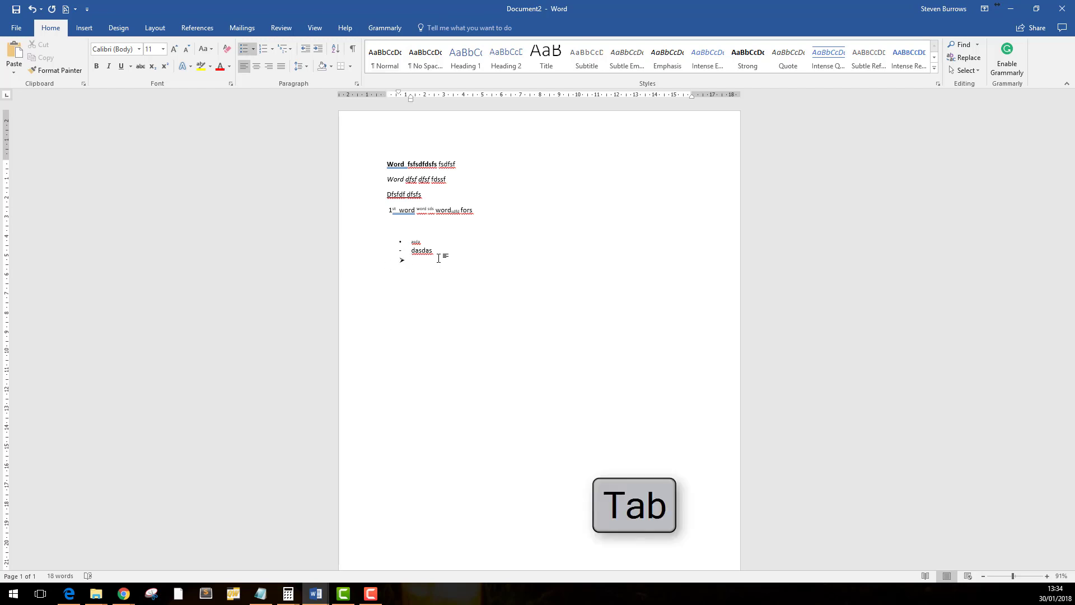
type("sdfsdfs")
Below the list, enter "sssss" at the normal size and "xfsdsdfsd" with the font size increased to 16.
key("Return")
key("Return")
key("Return")
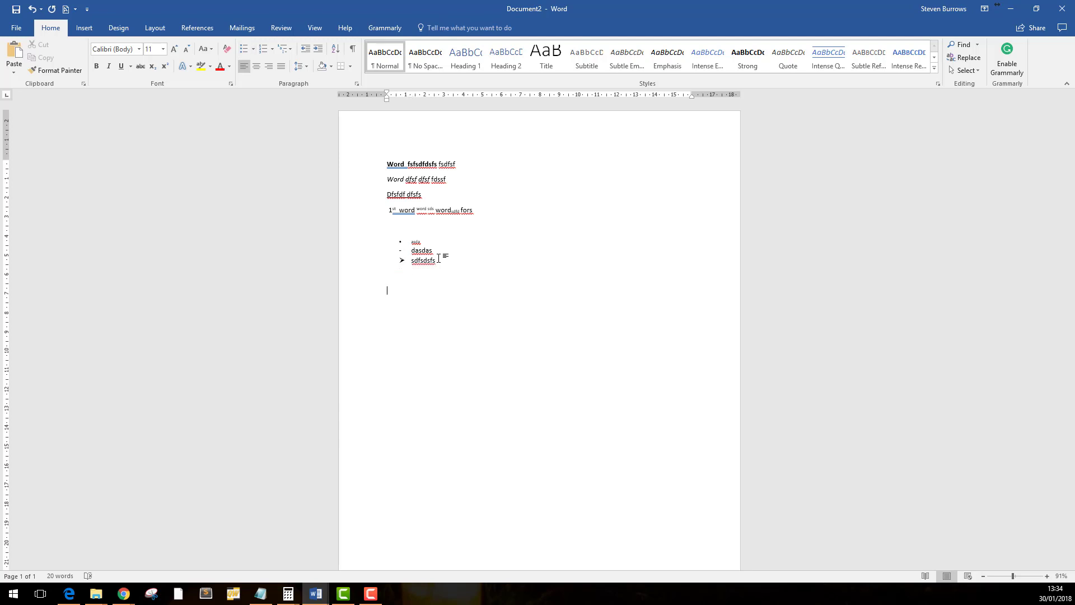
type("sssss")
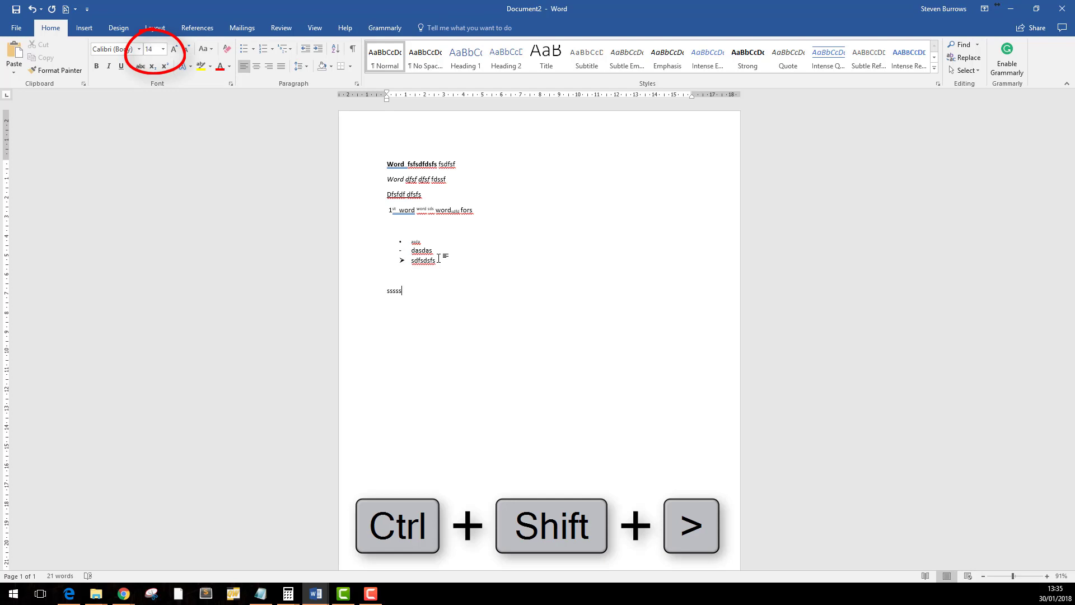
type("xfsdsdfsd")
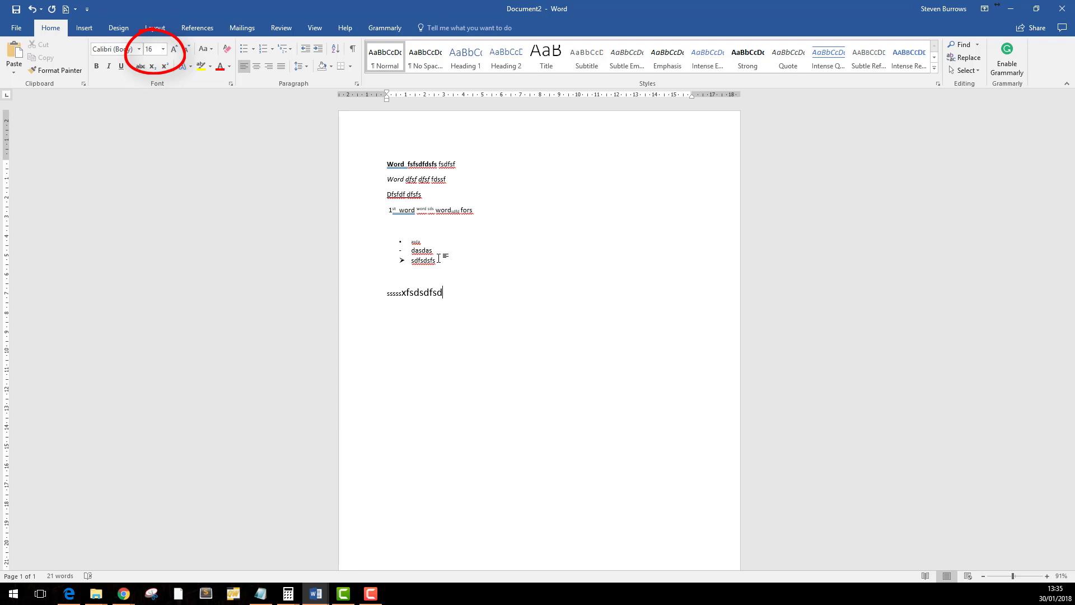
Continue the line with "xcfxcxczx" at font size 7 and "fsddsfs" at font size 11.
key("ctrl+shift+less")
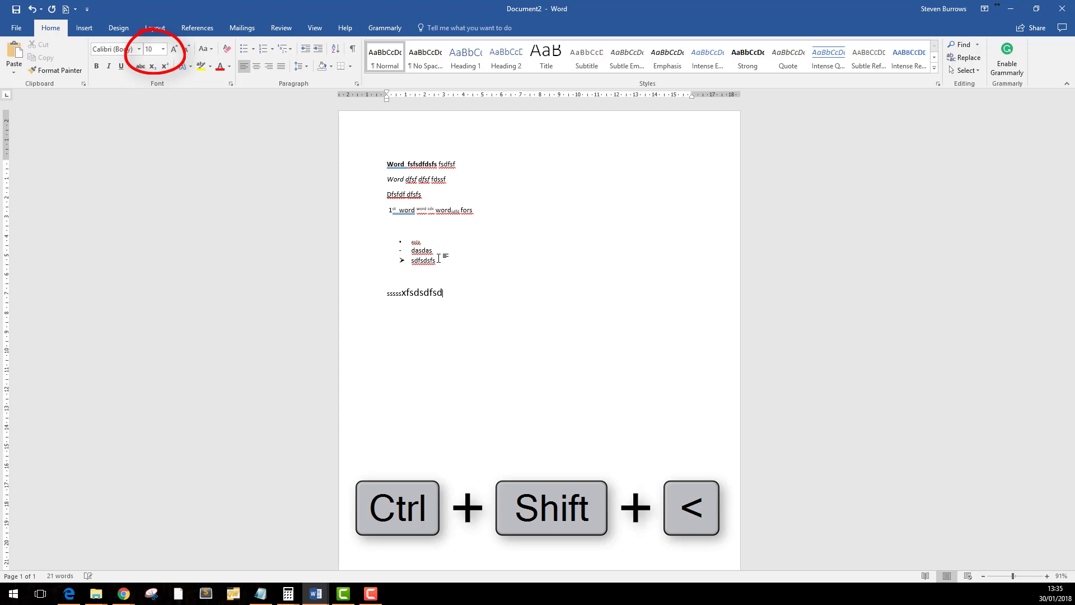
key("ctrl+shift+less")
key("ctrl+shift+less")
key("ctrl+shift+less")
type("xcfxcxczx")
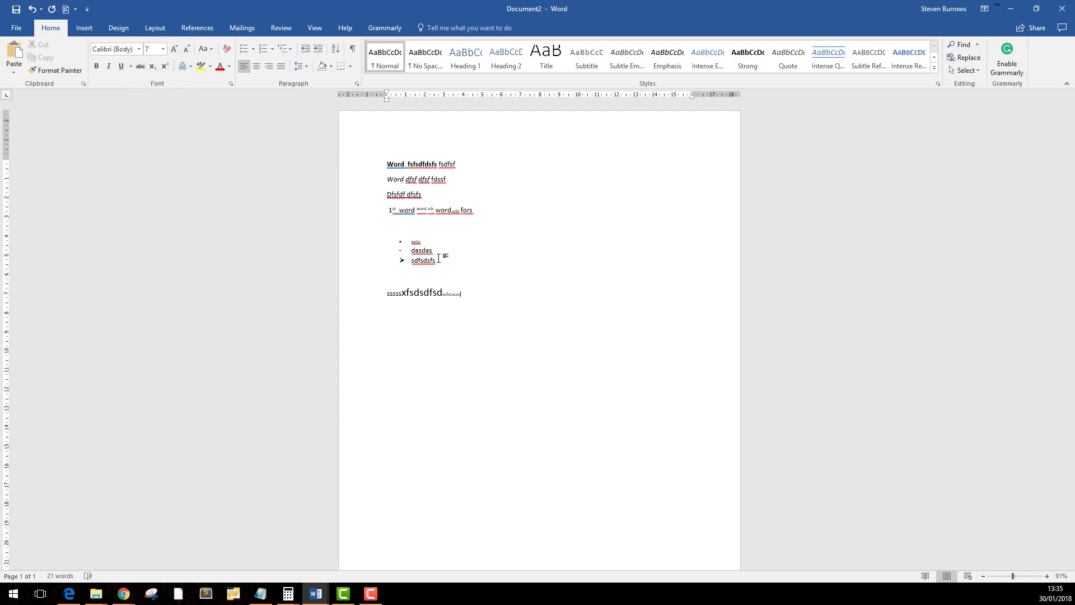
key("ctrl+shift+greater")
type("fsddsf")
Create a one-row, three-column table with increasingly wide columns below the text from a line of plus signs and hyphens.
key("Return")
key("Return")
type("+----")
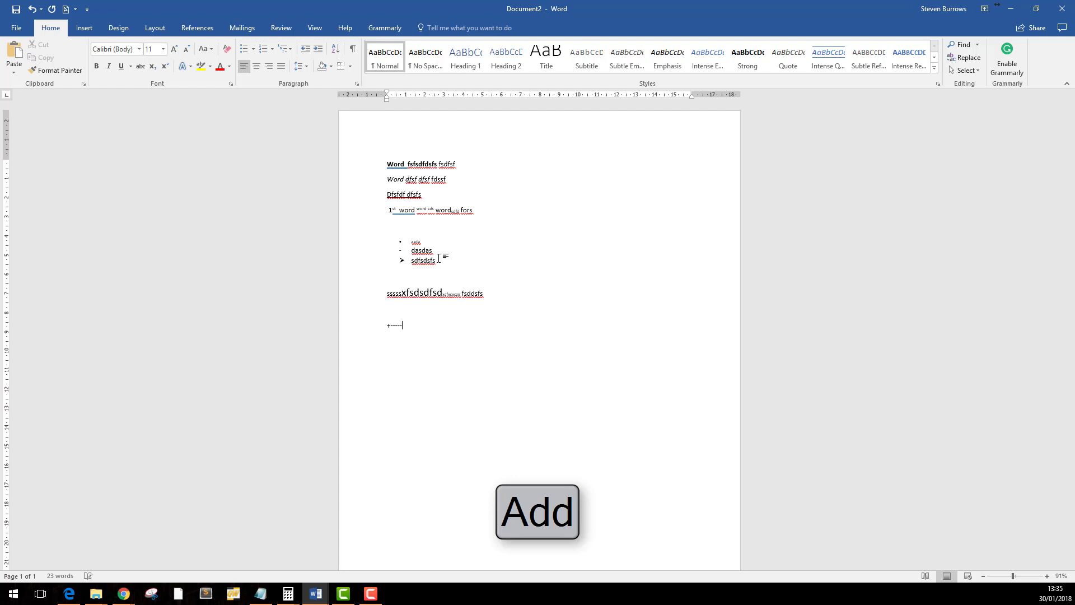
type("------------")
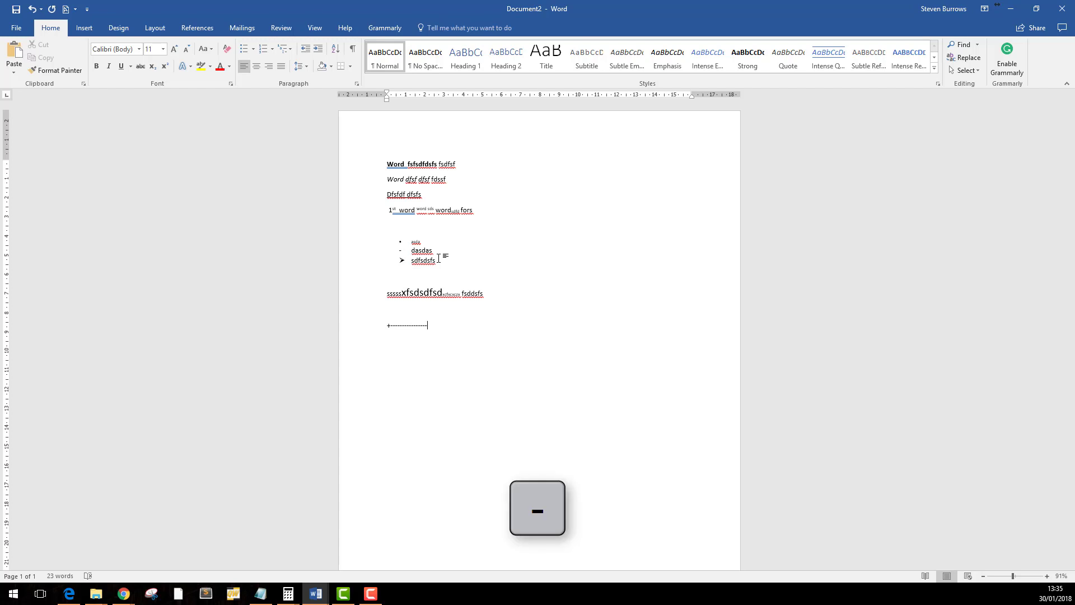
type("+----------------------------+")
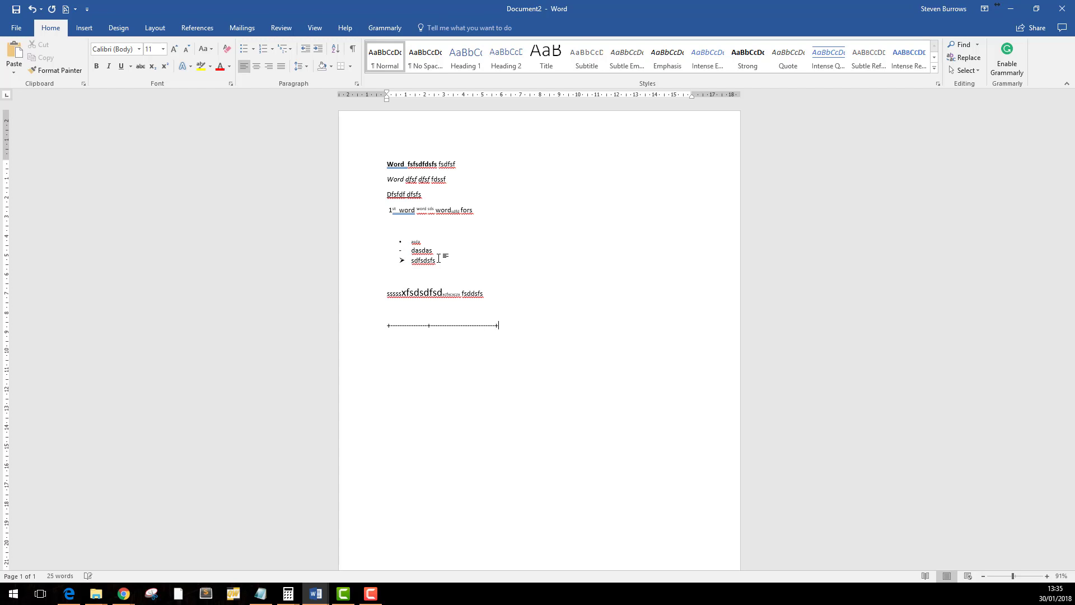
type("--------------------------------+")
key("Return")
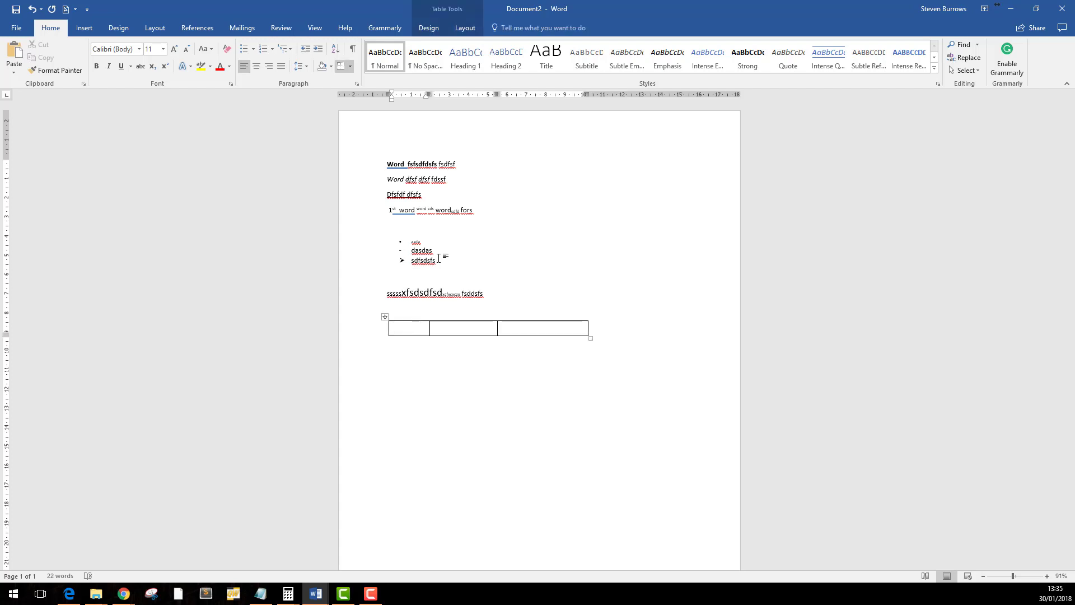